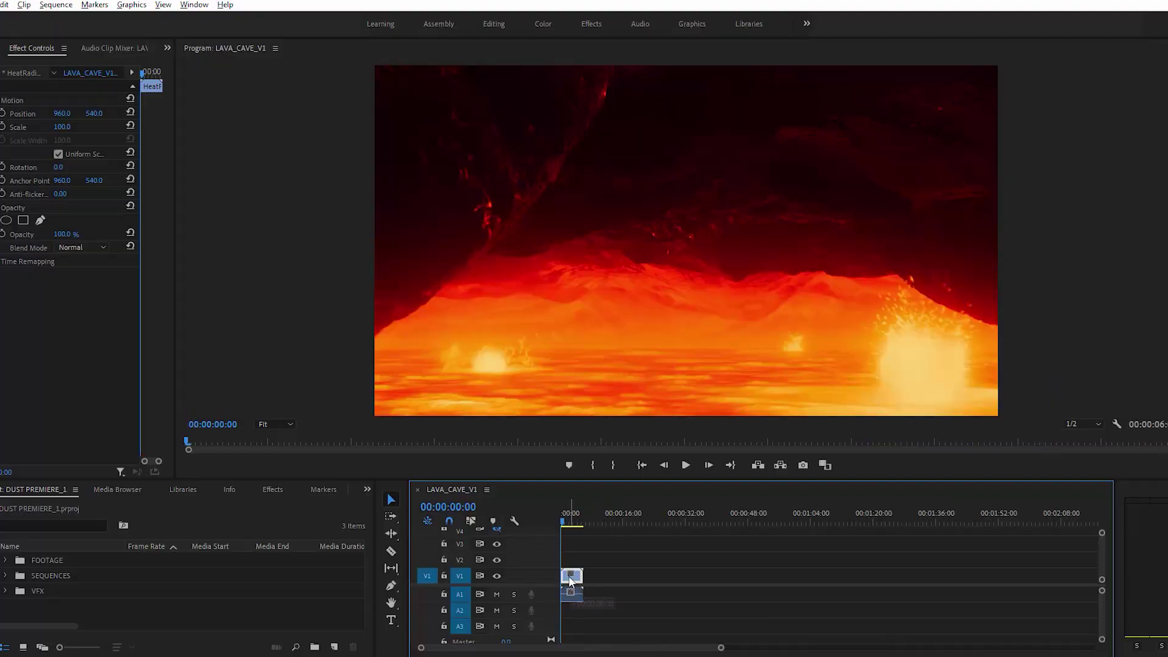
# Step: Move the HeatRadiation lava clip to V2 and place a 4K dust particles clip on V3 at 50% scale
pyautogui.moveTo(570, 581); pyautogui.dragTo(570, 572)
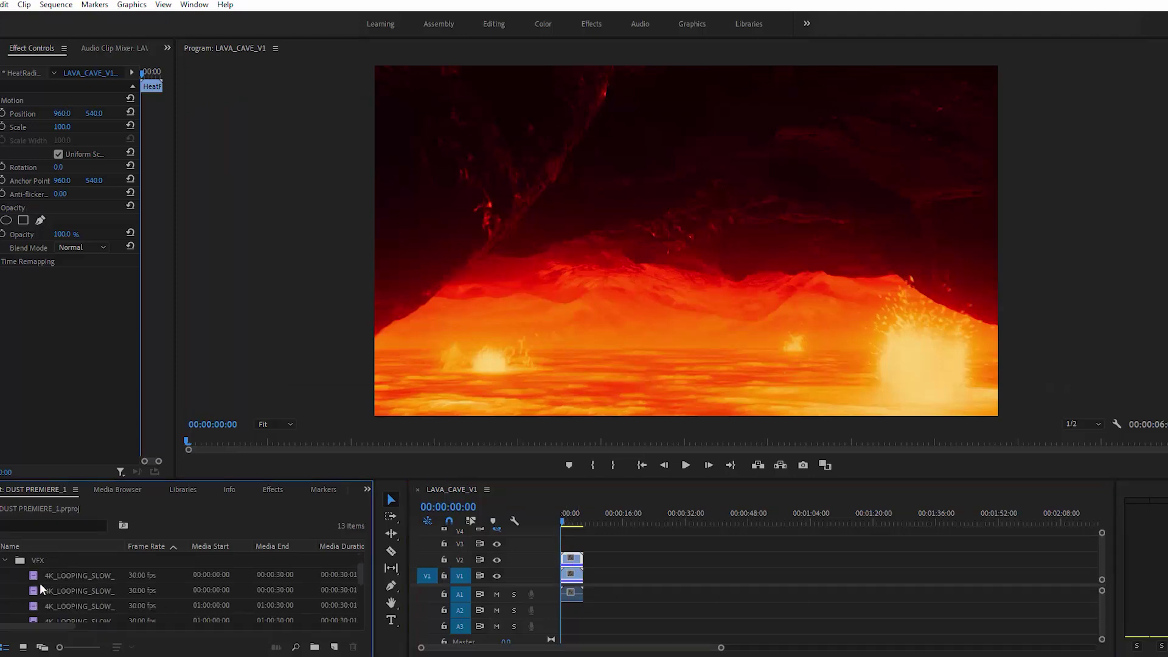
pyautogui.click(93, 604)
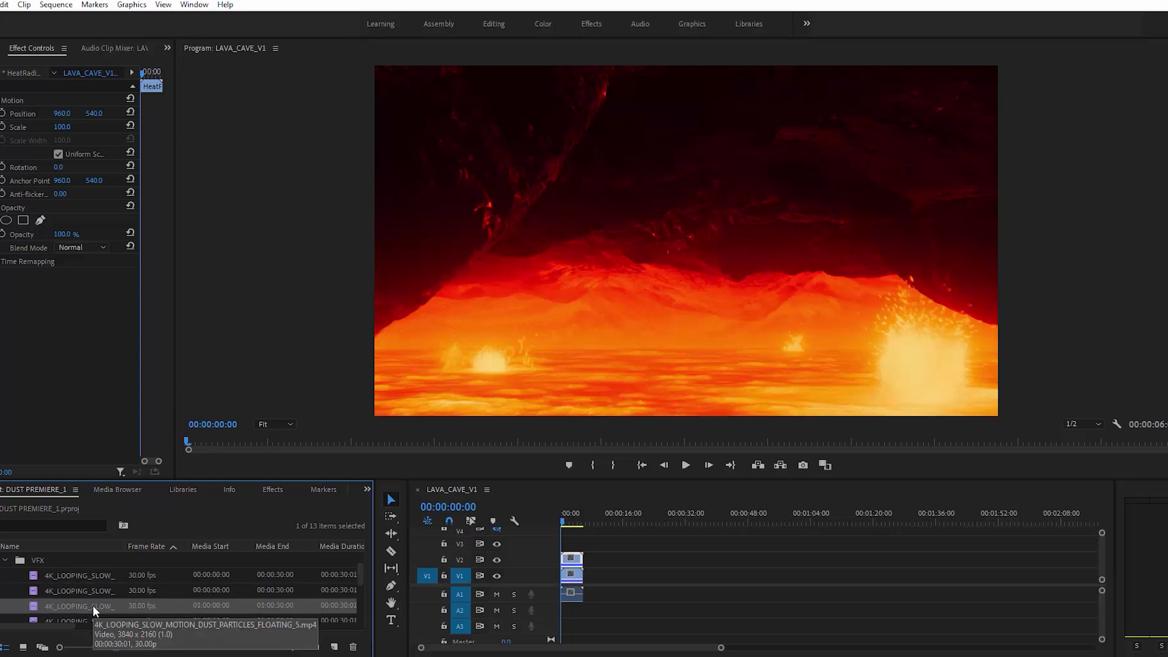
pyautogui.click(83, 619)
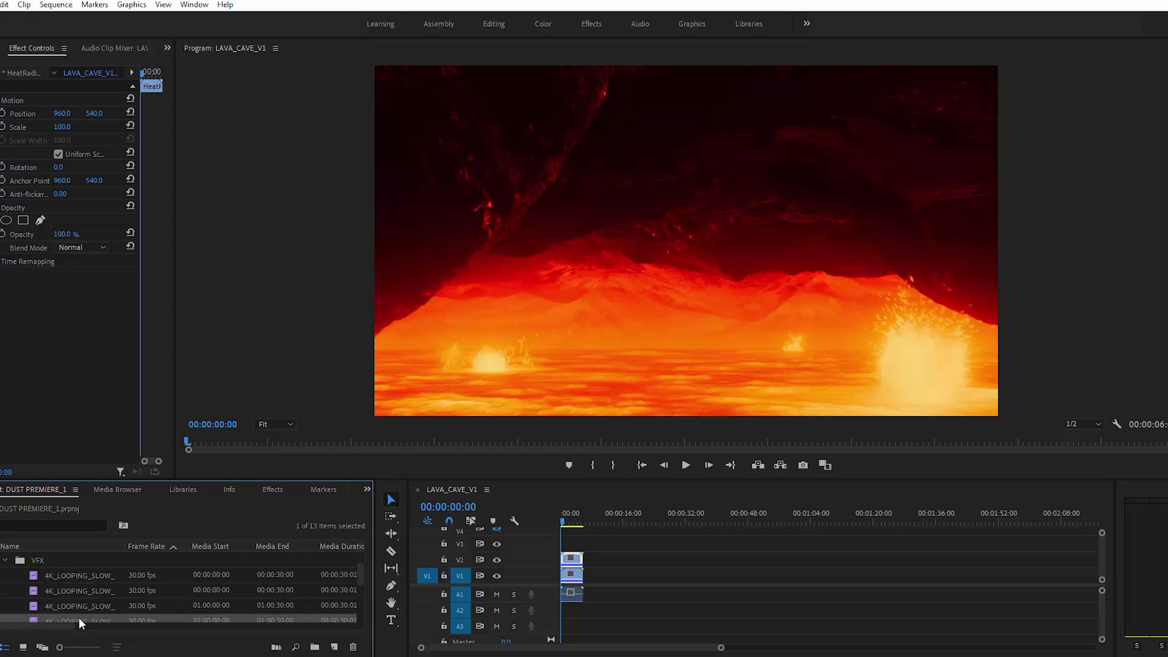
pyautogui.moveTo(78, 618); pyautogui.dragTo(554, 547)
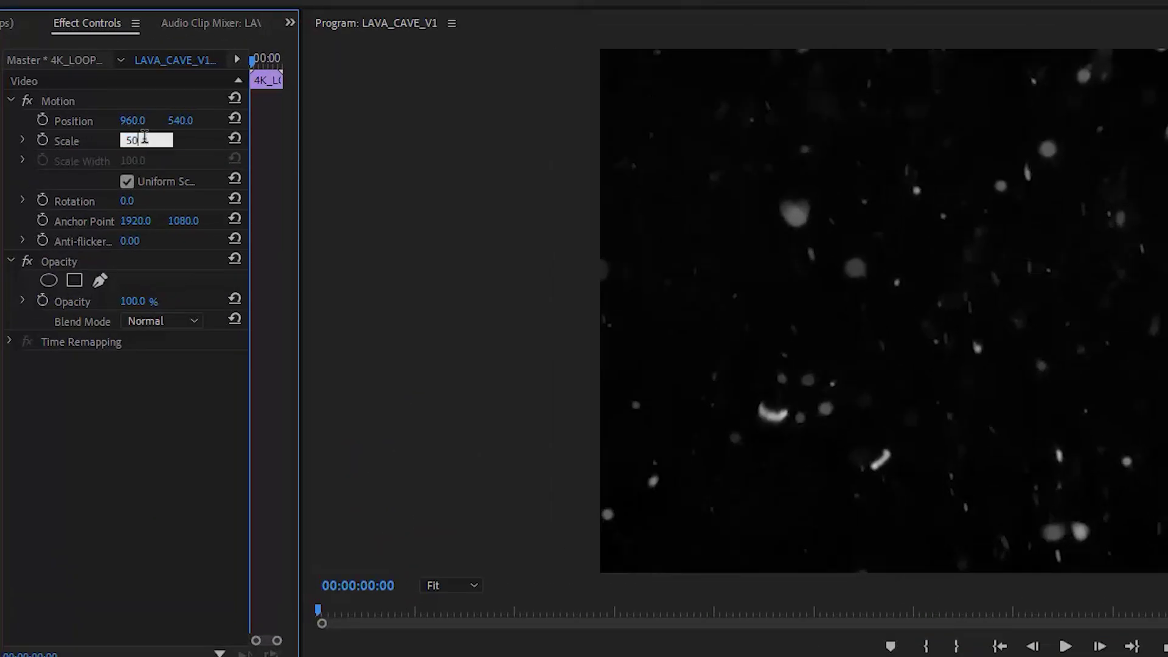
pyautogui.press('Return')
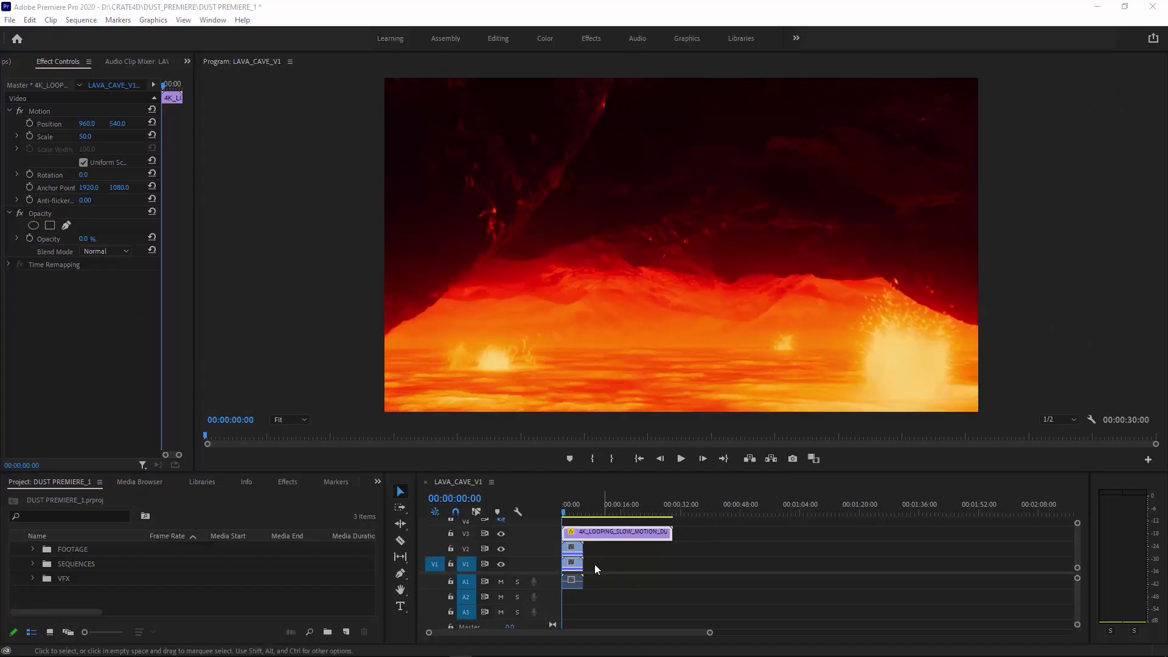
pyautogui.click(575, 551)
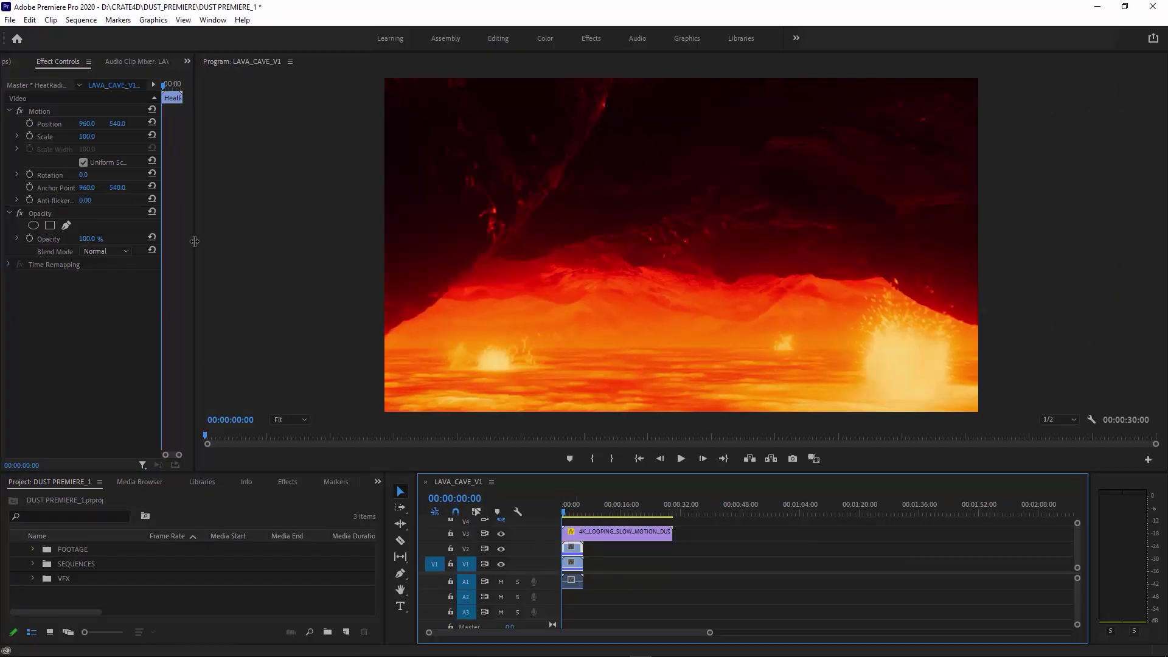
# Step: Set the HeatRadiation clip's Opacity blend mode to Screen in a widened Effect Controls panel
pyautogui.moveTo(194, 241); pyautogui.dragTo(263, 244)
pyautogui.click(156, 251)
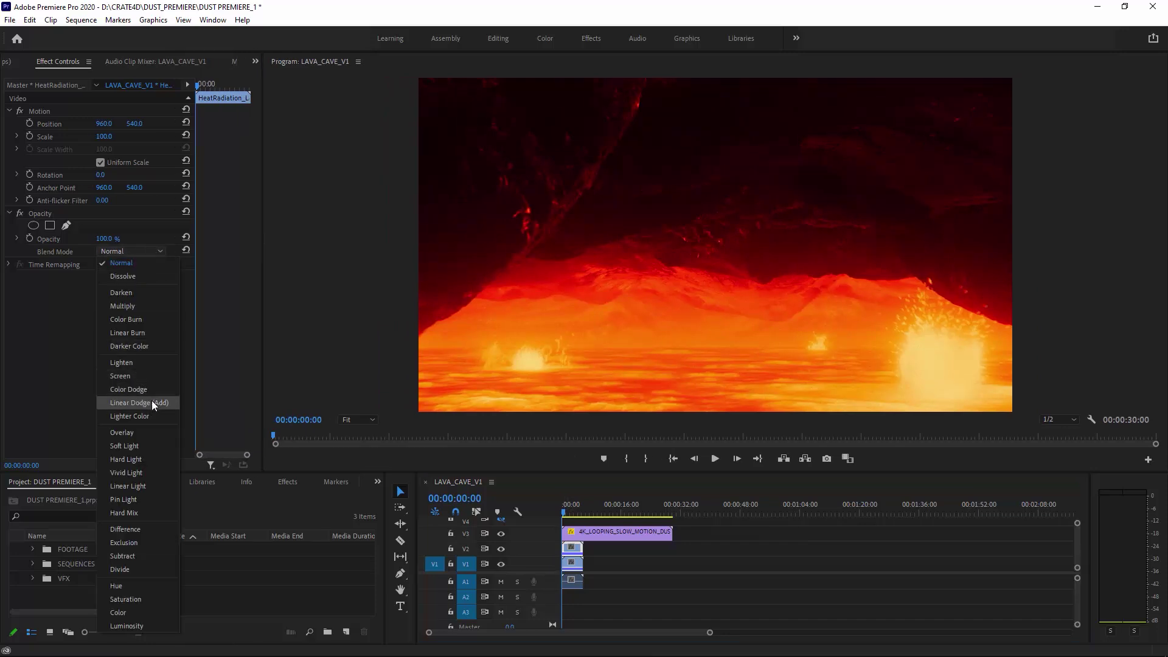
pyautogui.click(130, 375)
# Step: Find the Set Matte effect and apply it to the lava clip on V2
pyautogui.click(288, 482)
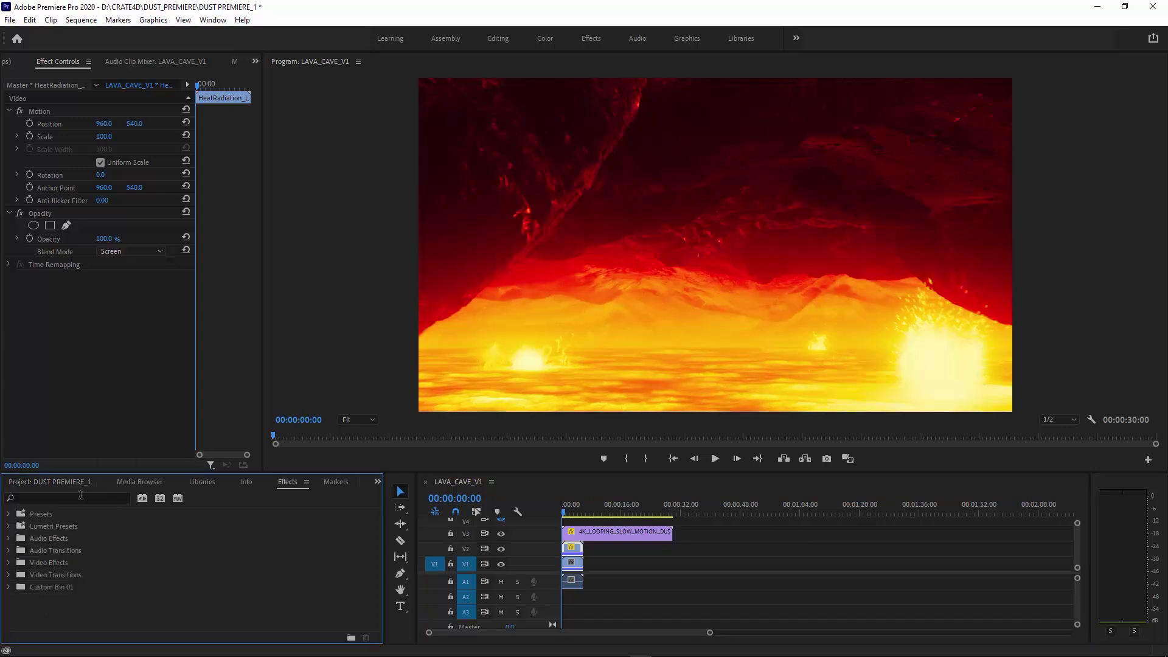
pyautogui.click(80, 494)
pyautogui.write('SET MATT')
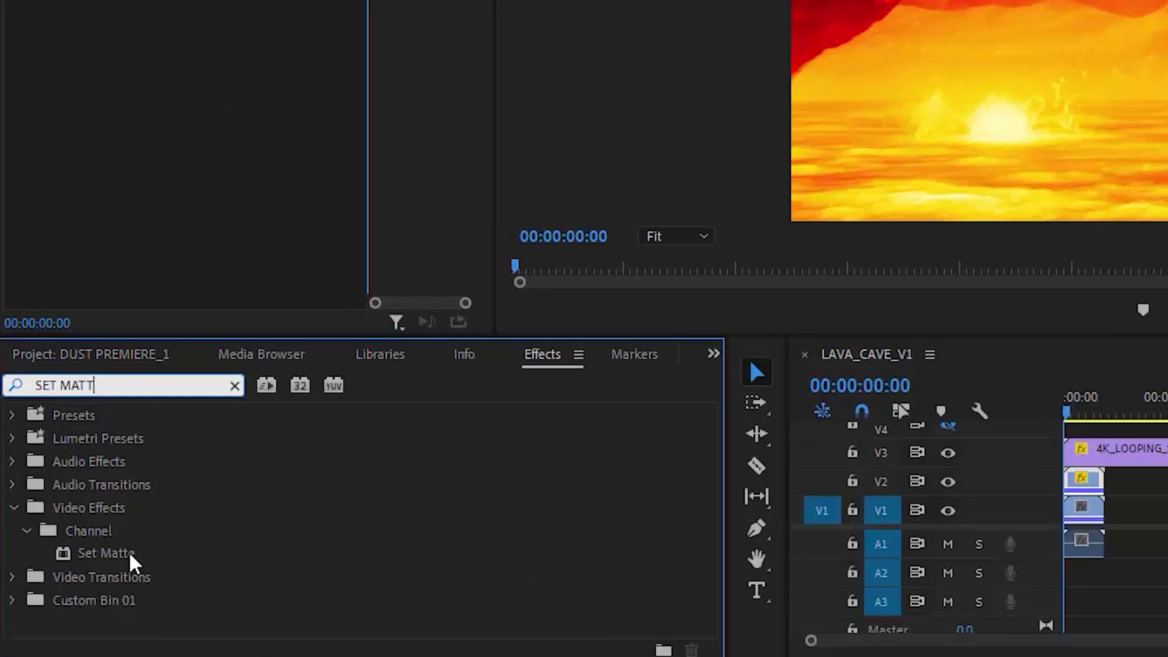
pyautogui.click(130, 555)
pyautogui.moveTo(570, 521); pyautogui.dragTo(1084, 480)
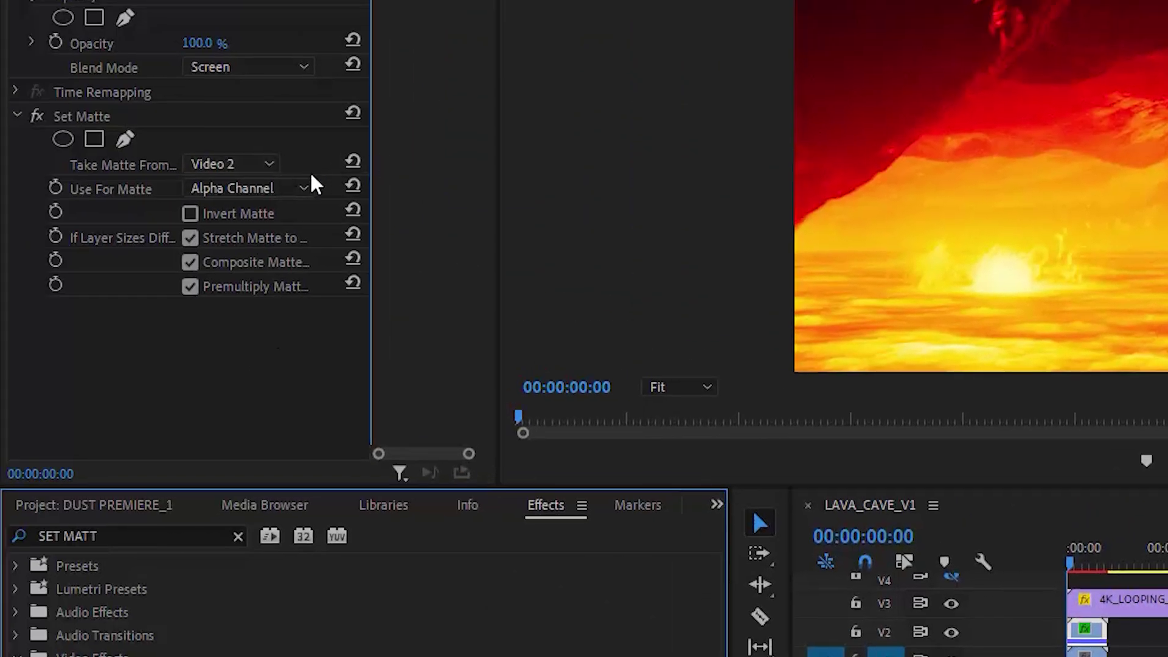
# Step: Set Set Matte's Take Matte From to Video 3 and Use For Matte to Luminance
pyautogui.click(249, 164)
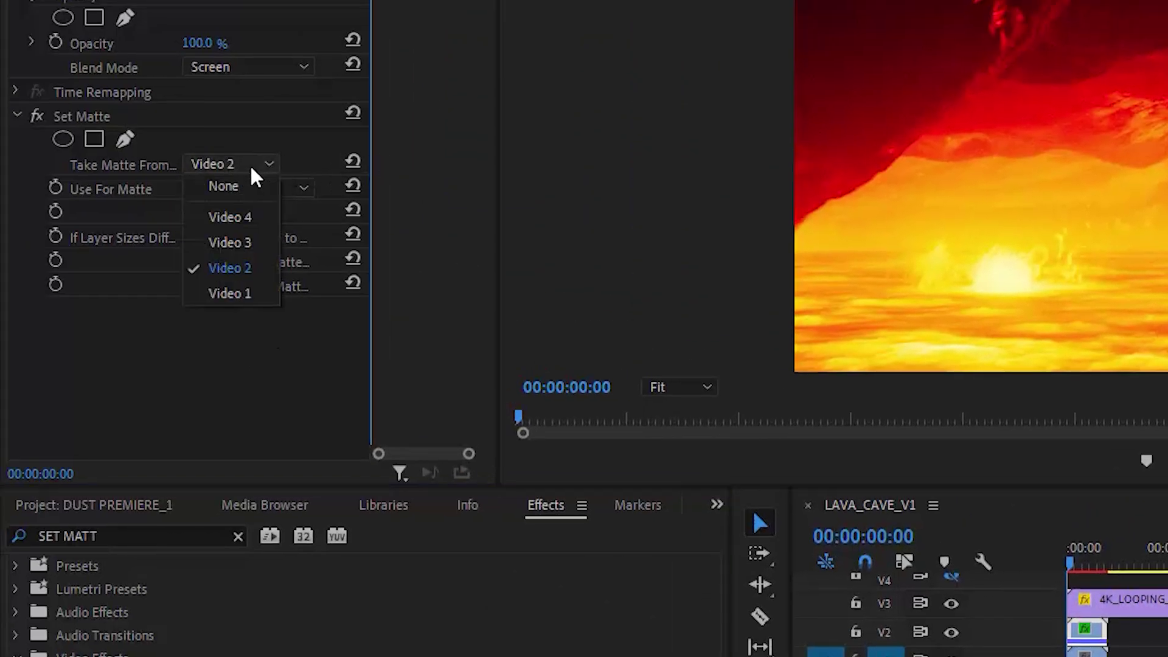
pyautogui.click(237, 238)
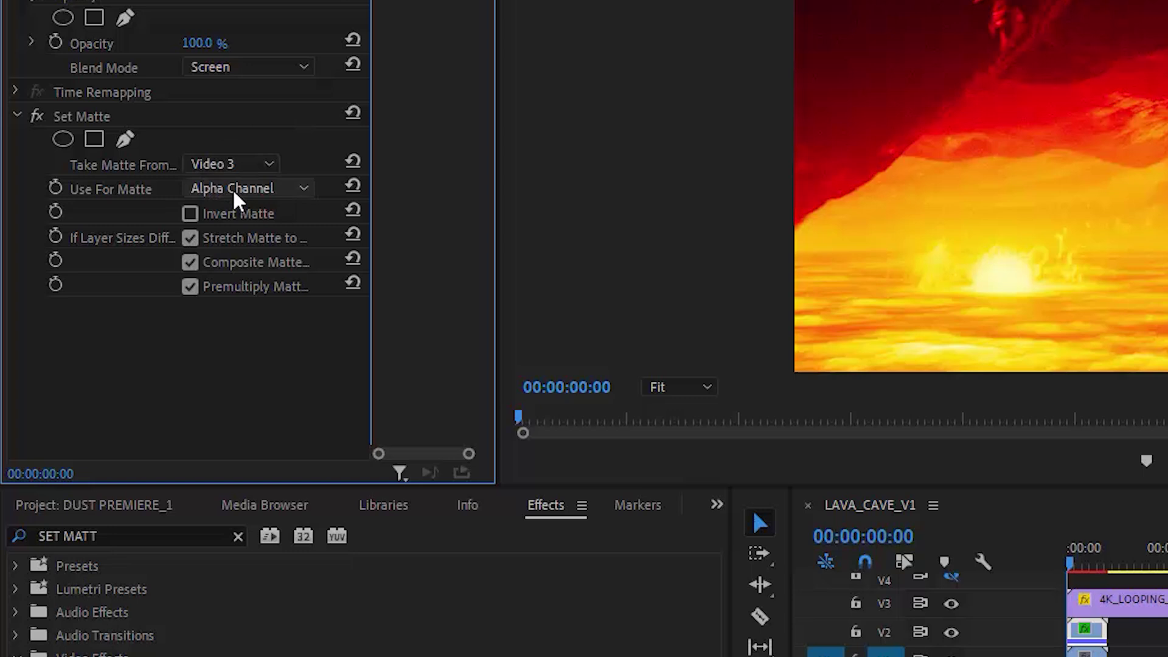
pyautogui.click(292, 191)
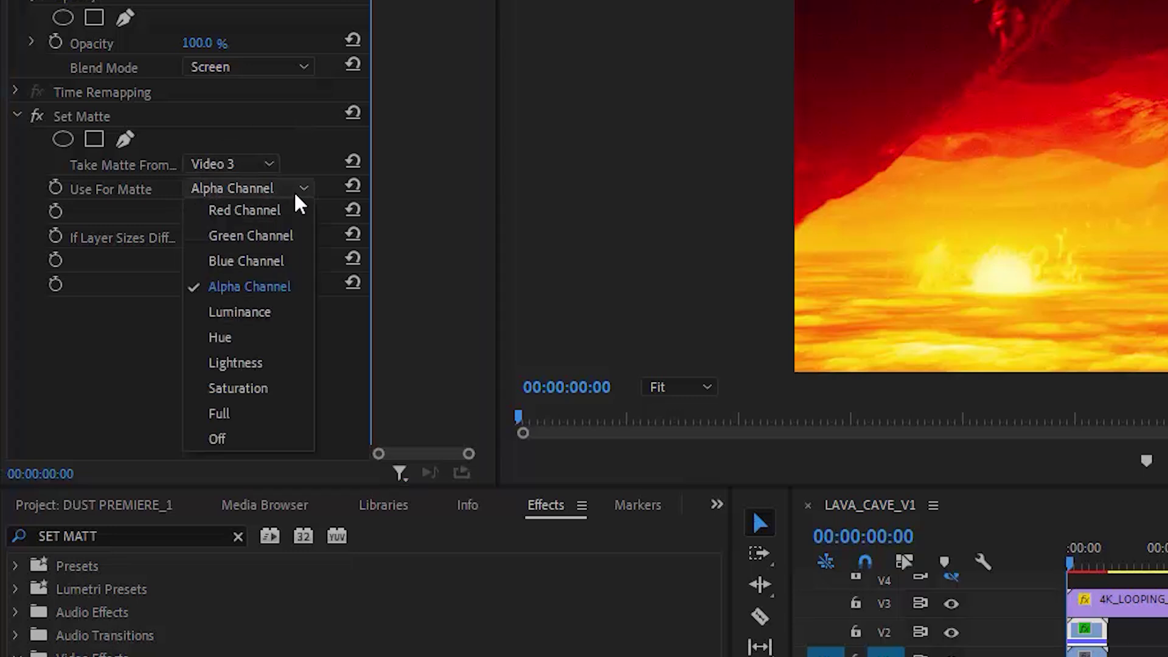
pyautogui.click(255, 310)
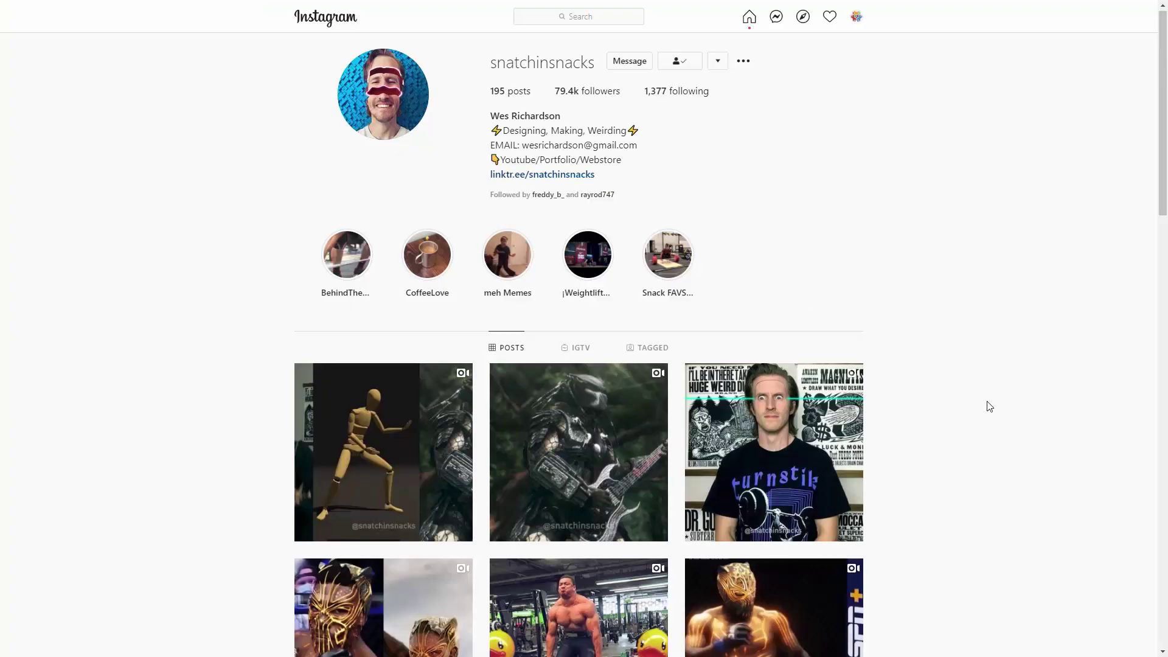
# Step: Scroll down through the creator's Instagram grid of video posts
pyautogui.scroll(-1, 990, 406)
pyautogui.scroll(-2, 968, 402)
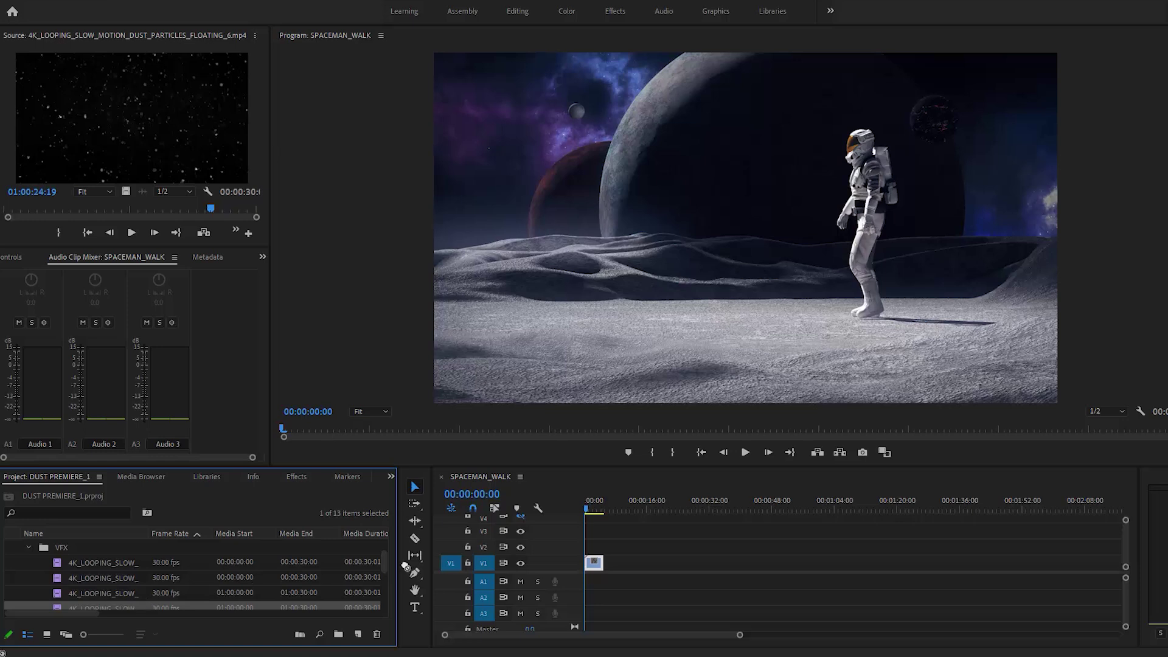
# Step: Place a dust particles clip on V2 and keyframe its Position from 00:00 to 01:02
pyautogui.moveTo(452, 563); pyautogui.dragTo(593, 547)
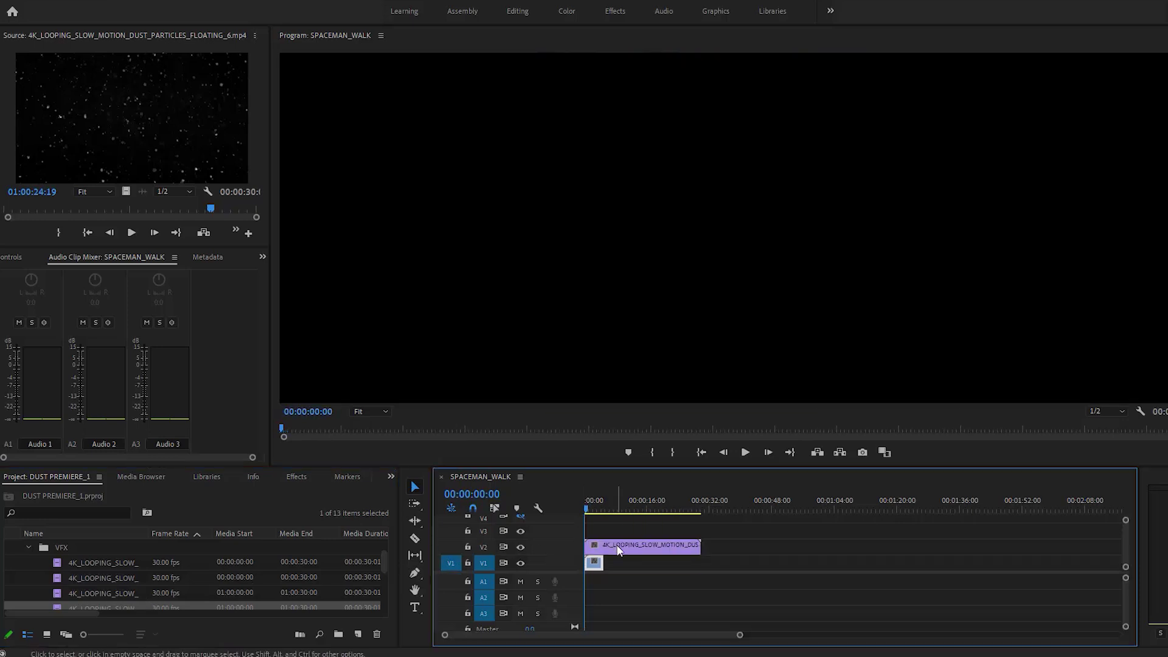
pyautogui.moveTo(103, 100)
pyautogui.mouseDown()
pyautogui.moveTo(36, 101)
pyautogui.moveTo(103, 100)
pyautogui.mouseUp()
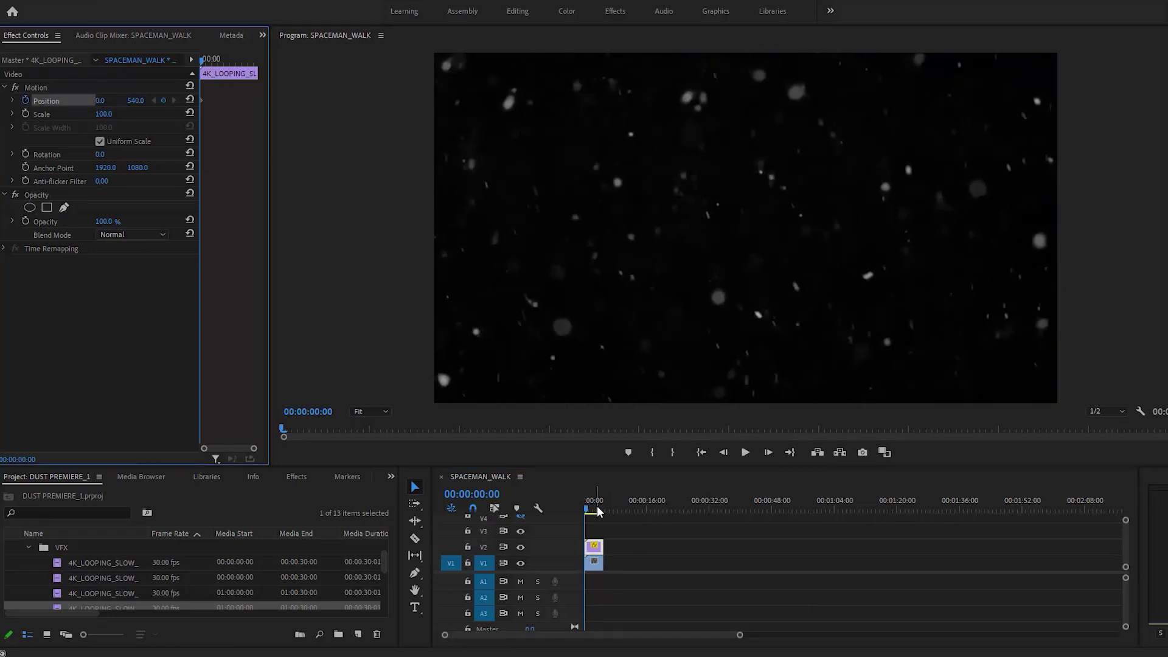
pyautogui.moveTo(206, 61); pyautogui.dragTo(211, 59)
pyautogui.moveTo(105, 101); pyautogui.dragTo(109, 109)
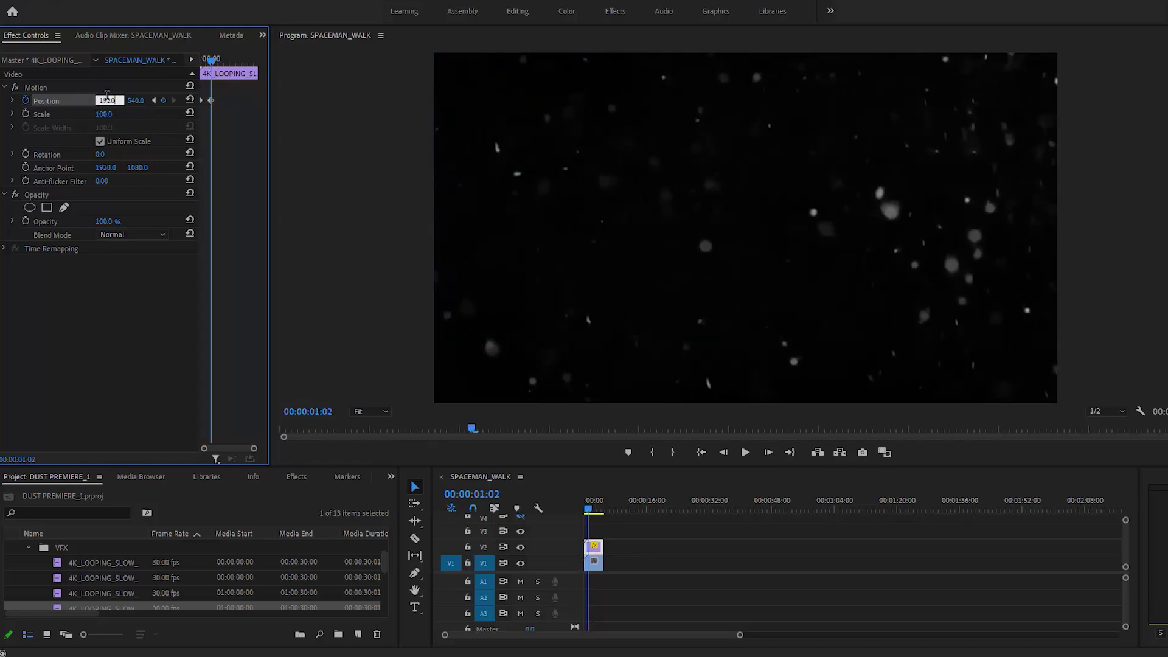
# Step: Play back the drifting dust over the spaceman, then stop and return to the start
pyautogui.press('space')
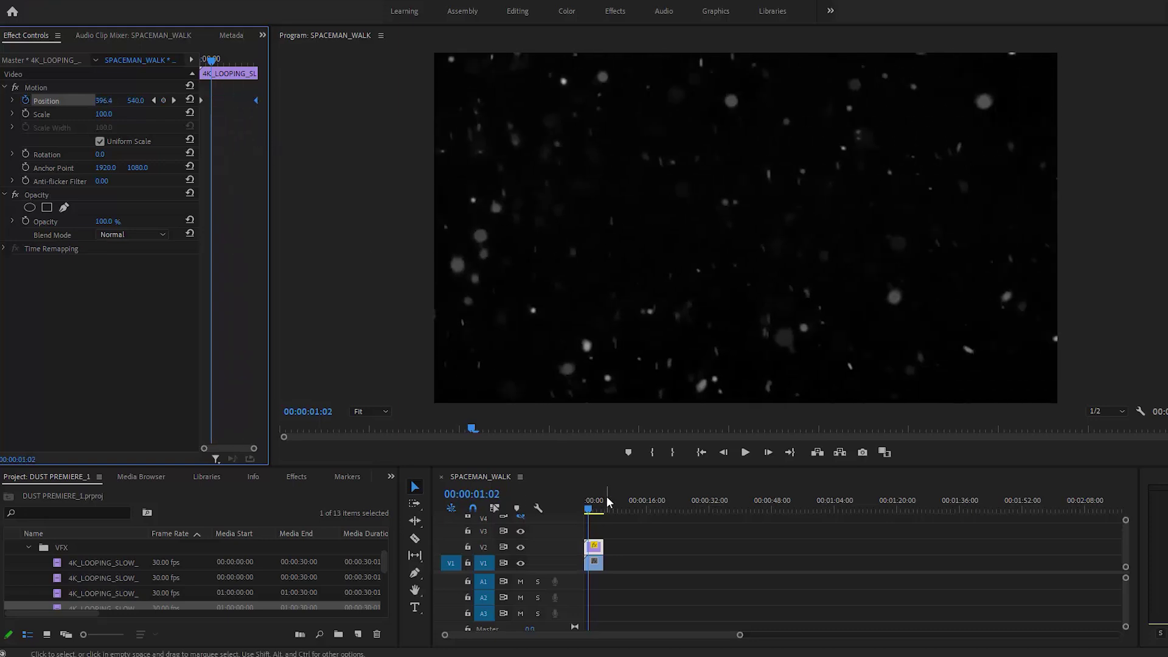
pyautogui.click(555, 514)
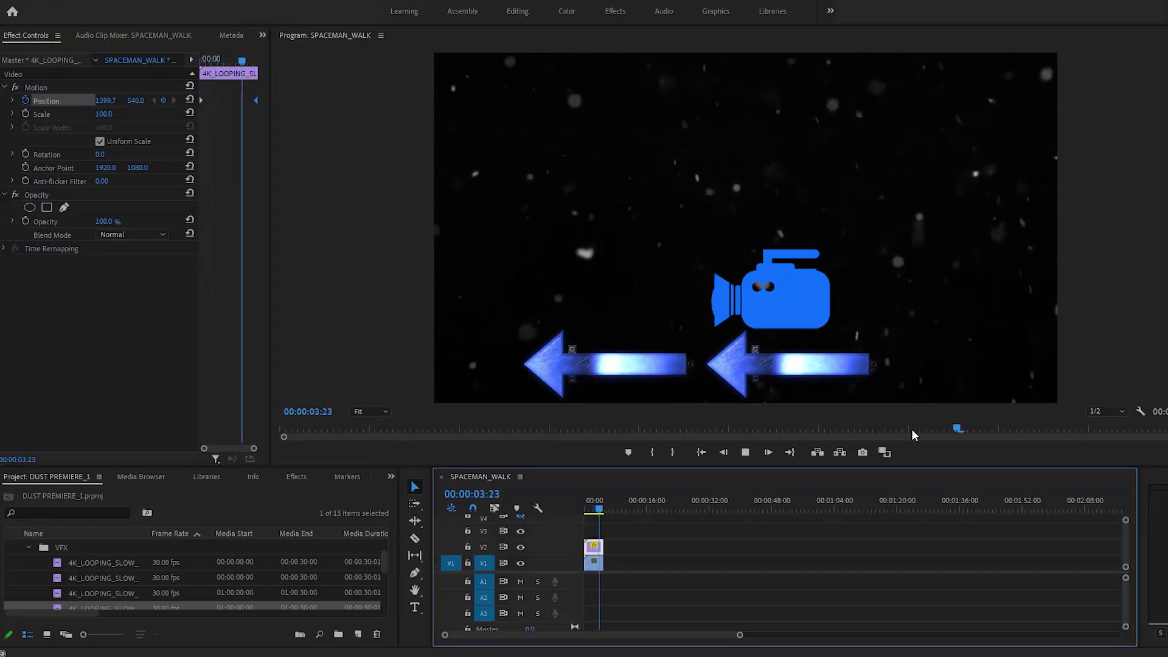
pyautogui.click(596, 505)
pyautogui.moveTo(595, 502); pyautogui.dragTo(587, 503)
# Step: Nest the V2 dust clip into a sequence named DUST_SPACEMAN
pyautogui.rightClick(589, 549)
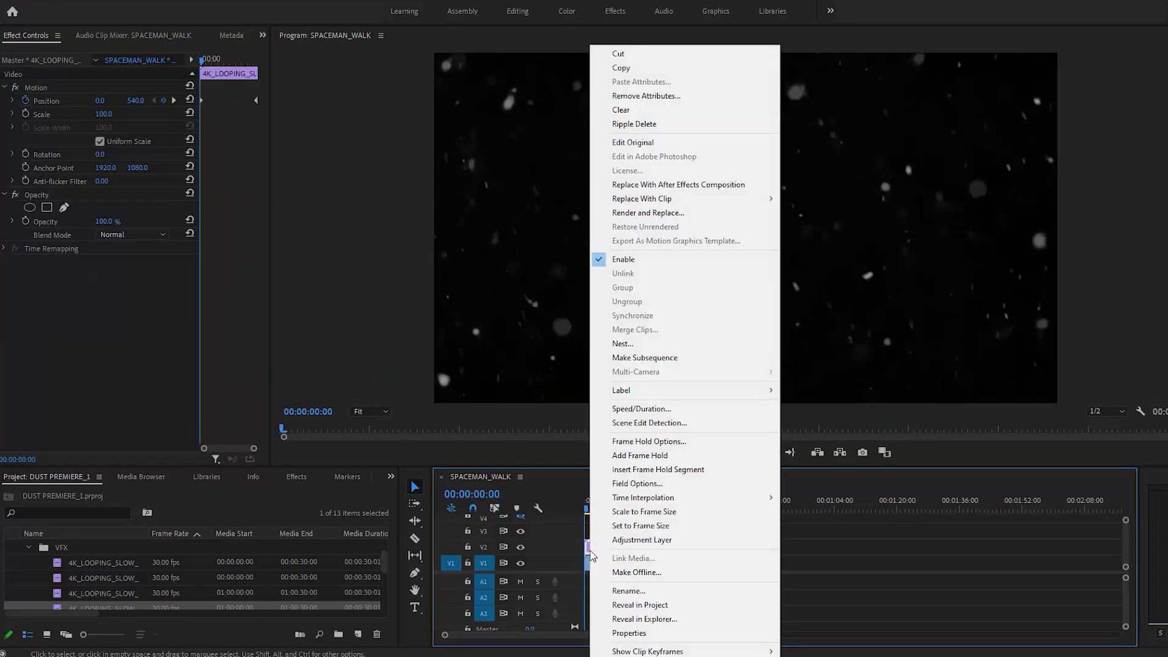
pyautogui.click(627, 343)
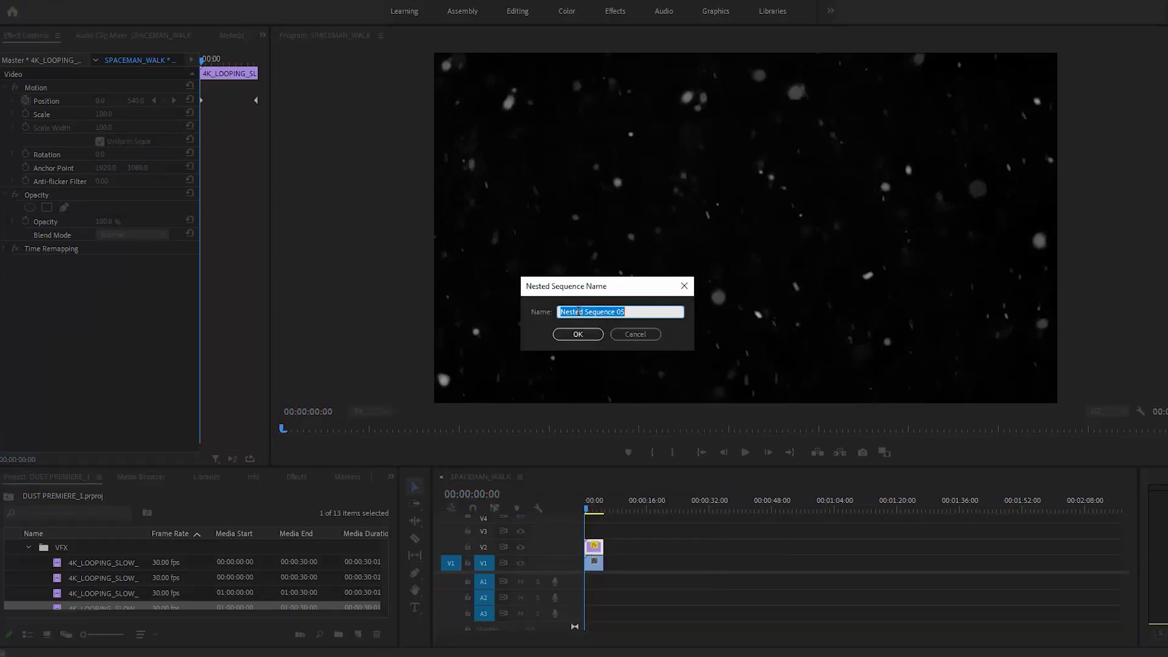
pyautogui.write('DUST_SPACEMAN')
pyautogui.press('Return')
# Step: Apply Crop to the dust layer with an enlarged, inverted elliptical mask feathered to 364.8
pyautogui.click(297, 477)
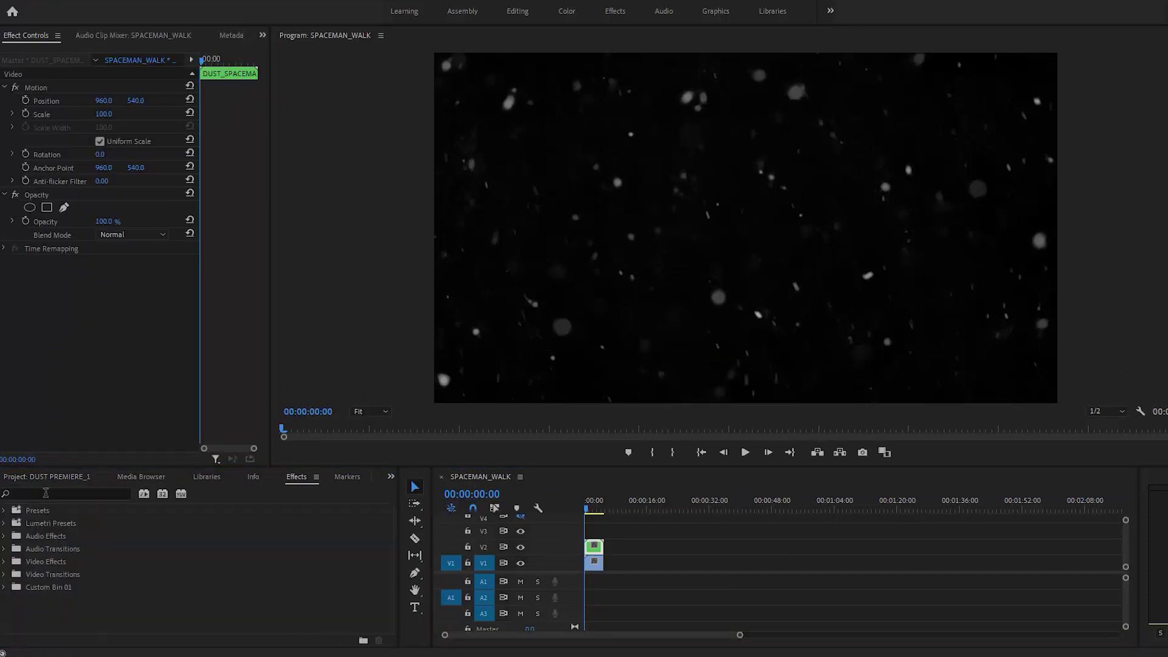
pyautogui.click(46, 493)
pyautogui.write('cROP')
pyautogui.click(57, 587)
pyautogui.click(61, 262)
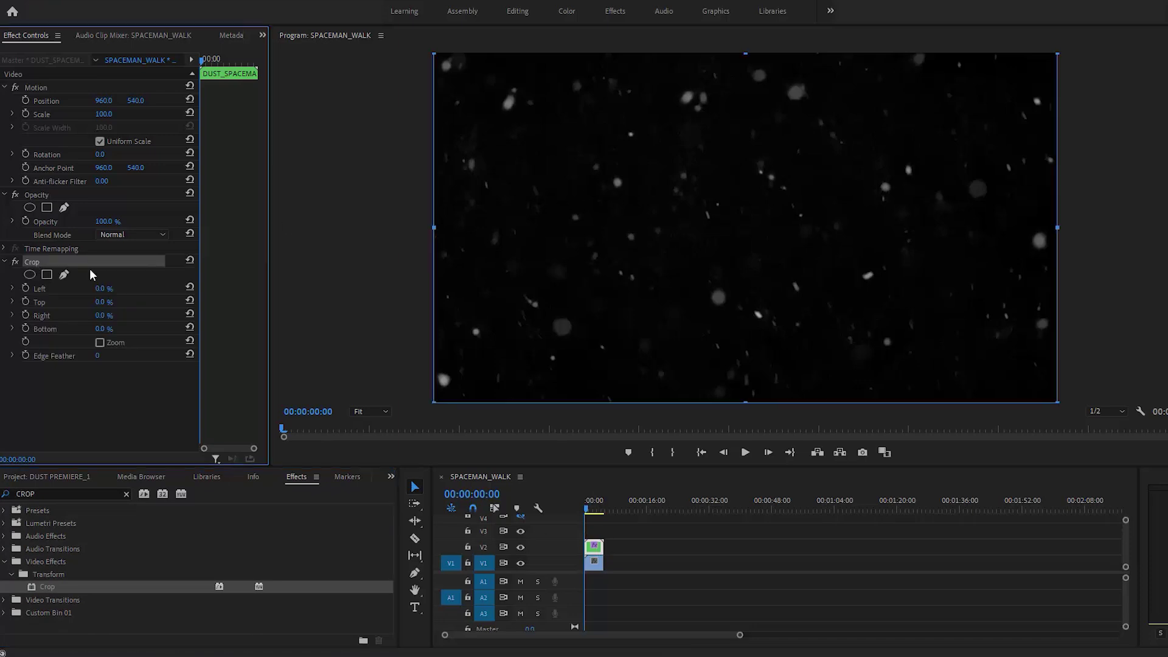
pyautogui.click(30, 275)
pyautogui.moveTo(1057, 227); pyautogui.dragTo(481, 227)
pyautogui.click(98, 355)
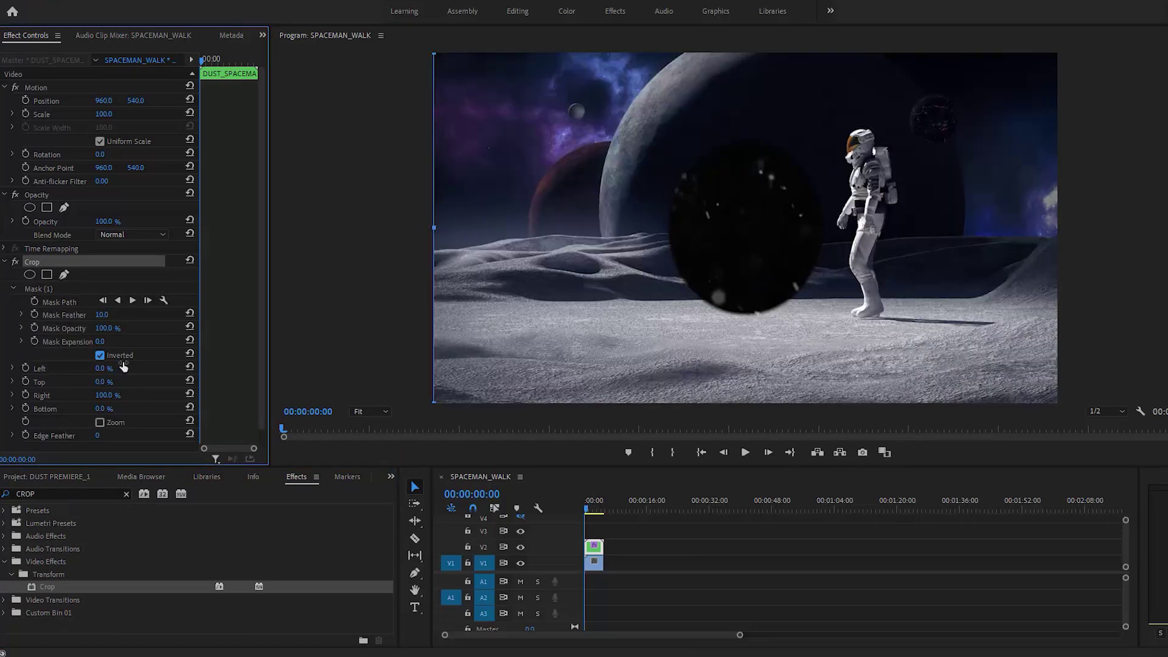
pyautogui.click(38, 288)
pyautogui.moveTo(668, 229); pyautogui.dragTo(369, 234)
pyautogui.moveTo(596, 148); pyautogui.dragTo(841, 86)
# Step: Blend the dust layer in Screen mode and play the composite
pyautogui.click(131, 234)
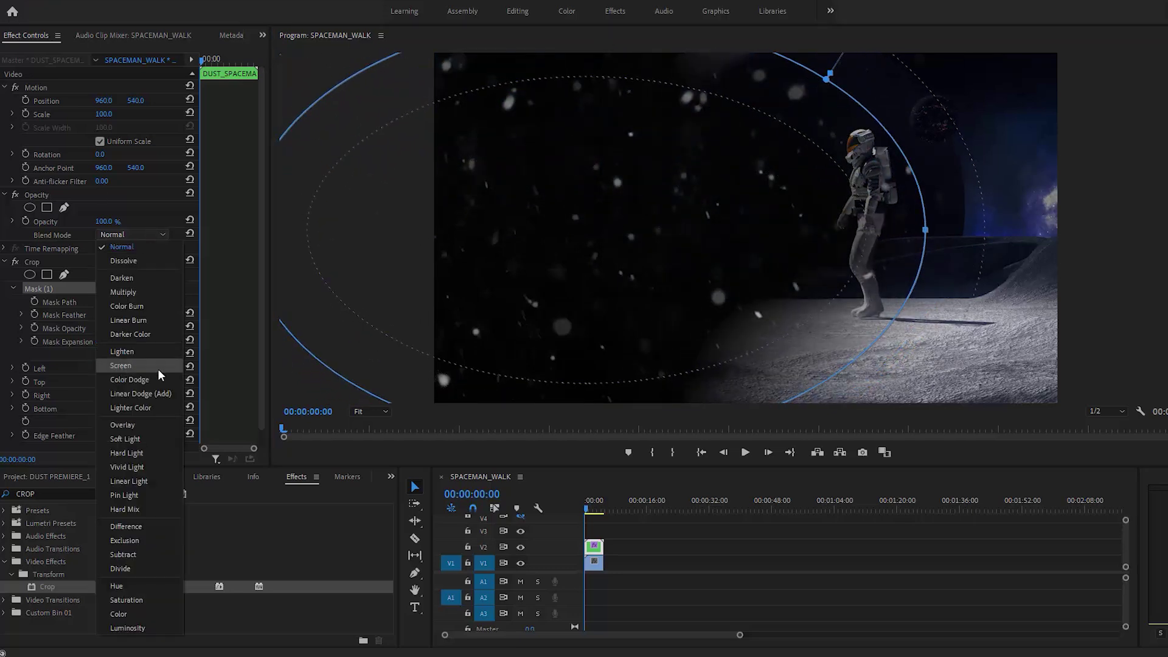
pyautogui.click(155, 369)
pyautogui.click(647, 567)
pyautogui.press('space')
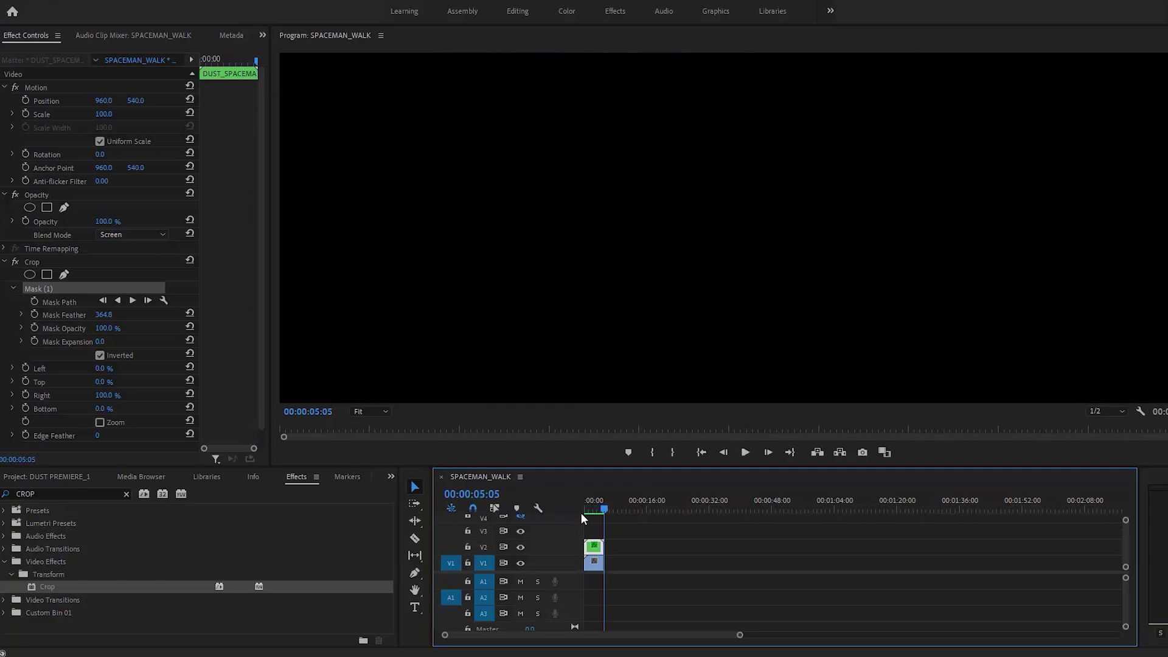
# Step: Lower the elliptical dust mask in the frame, reselect DUST_SPACEMAN, and replay the composite
pyautogui.moveTo(601, 500); pyautogui.dragTo(518, 497)
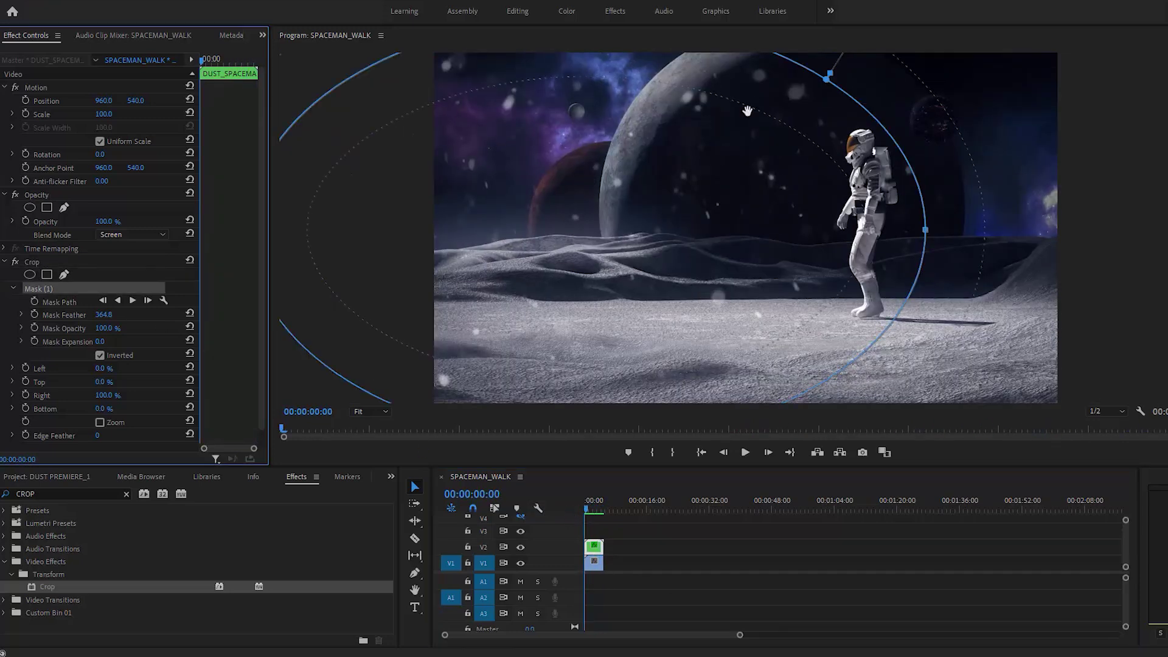
pyautogui.moveTo(609, 182); pyautogui.dragTo(611, 268)
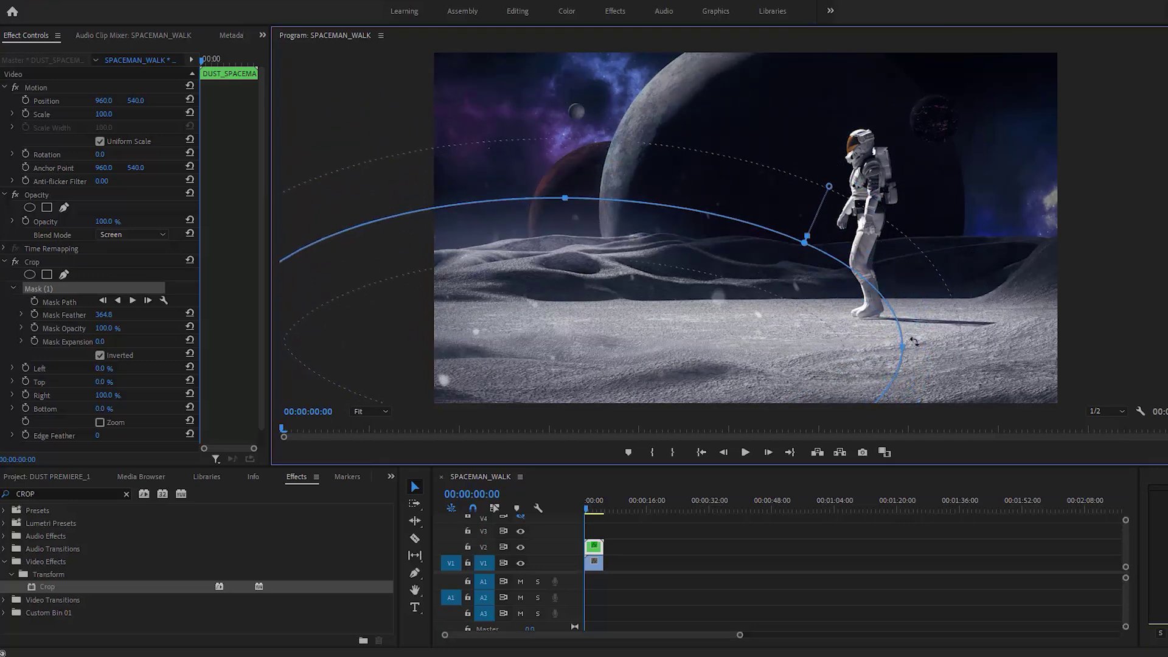
pyautogui.press('space')
pyautogui.click(551, 523)
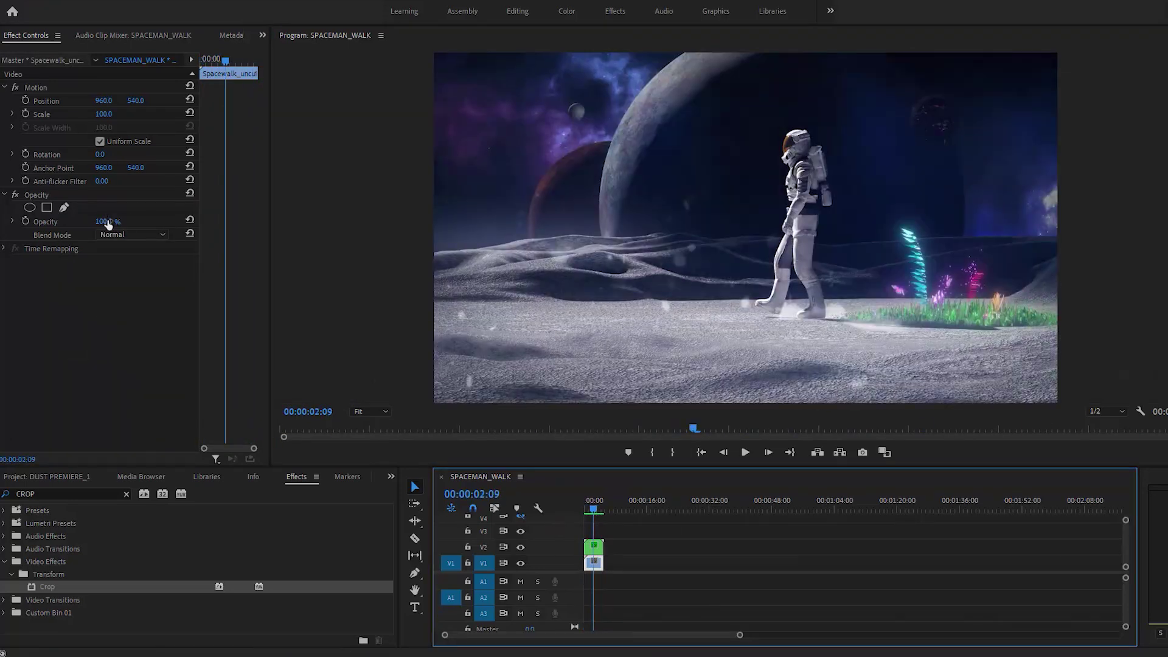
pyautogui.click(594, 546)
pyautogui.press('Home')
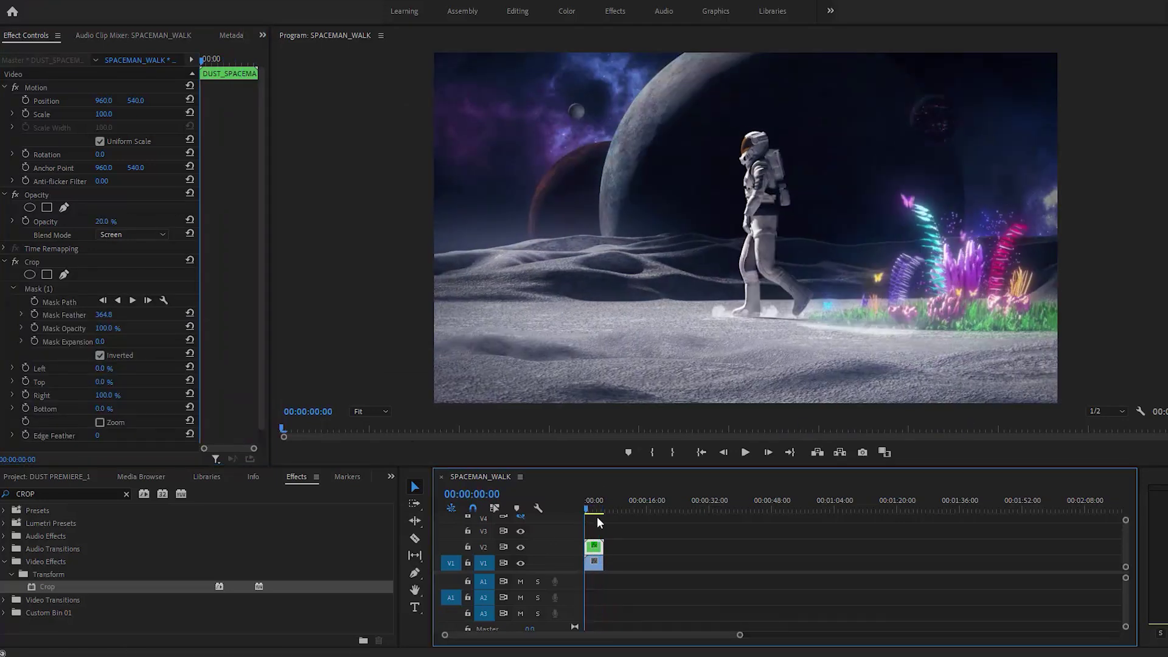
pyautogui.press('space')
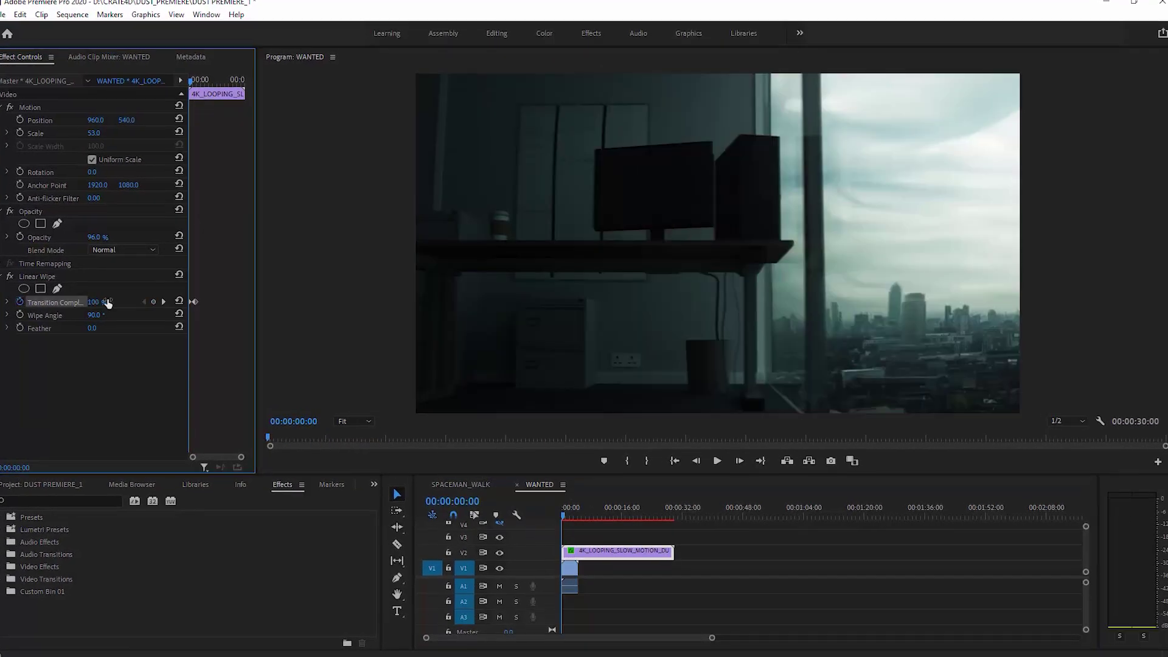
# Step: Adjust the dust clip's Linear Wipe Transition Completion and bring up the Blend Mode list
pyautogui.moveTo(104, 302); pyautogui.dragTo(113, 303)
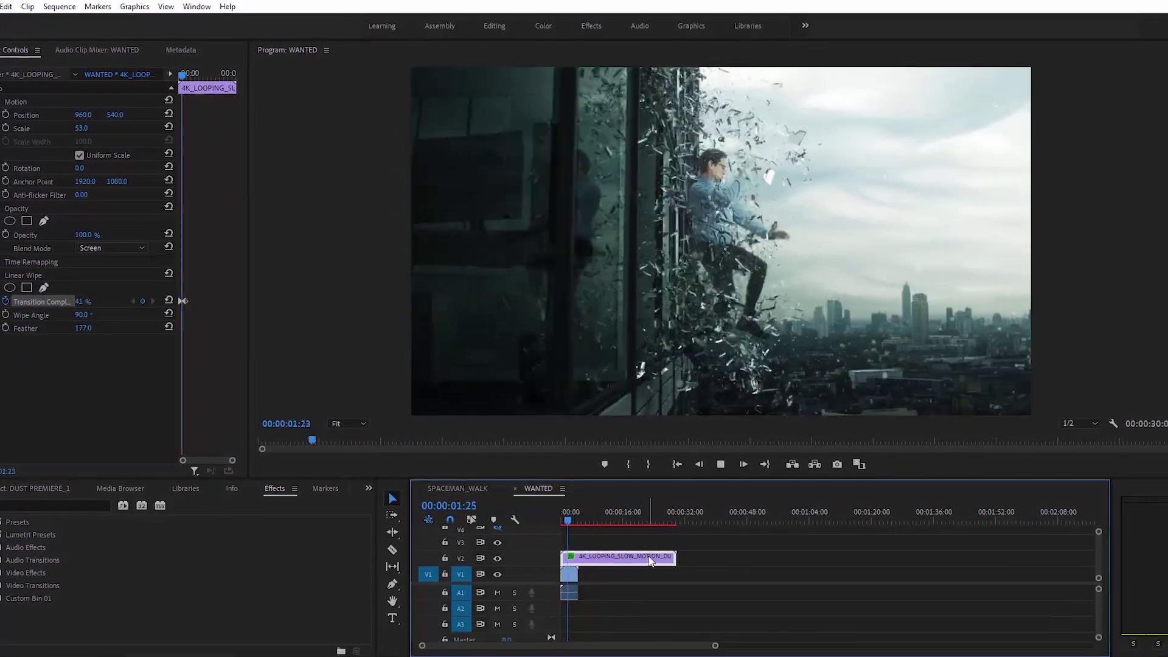
pyautogui.click(113, 248)
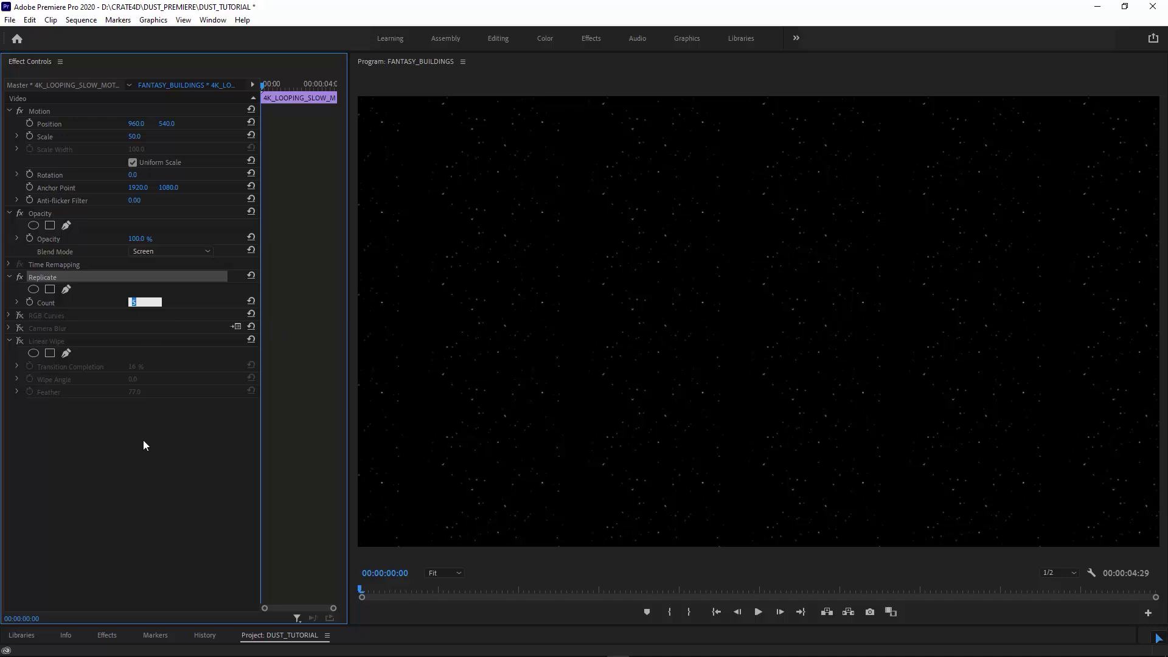
# Step: Enter the new Replicate count, check RGB Curves, re-enable Linear Wipe, and select Temple.jpg underneath
pyautogui.write('2')
pyautogui.press('Return')
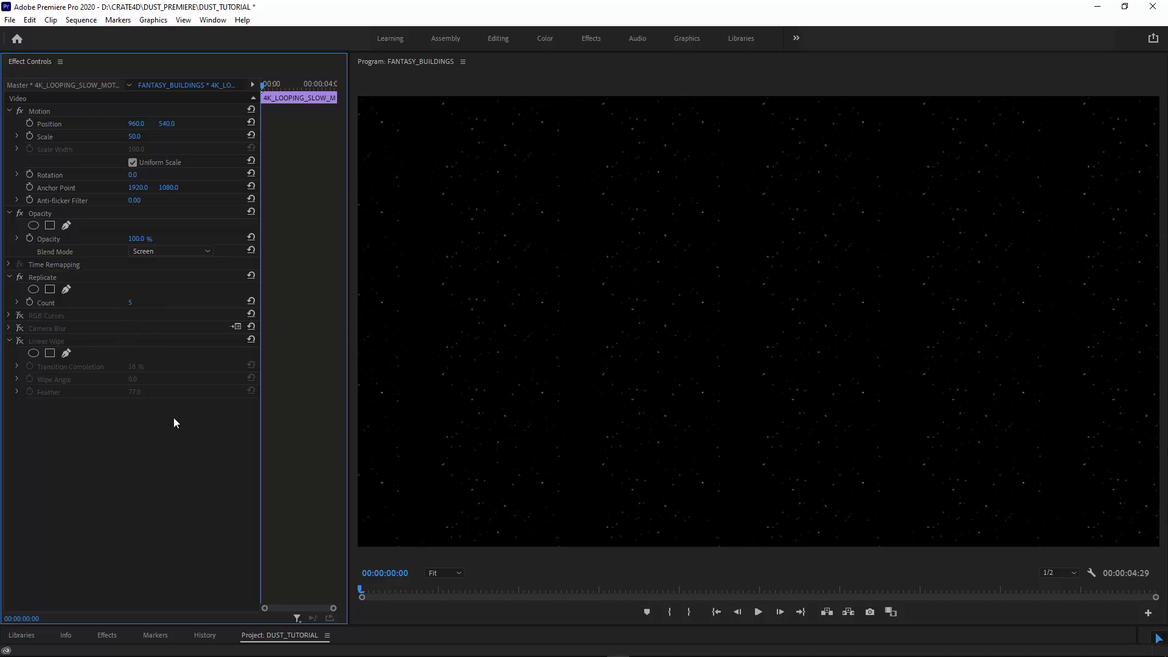
pyautogui.click(9, 315)
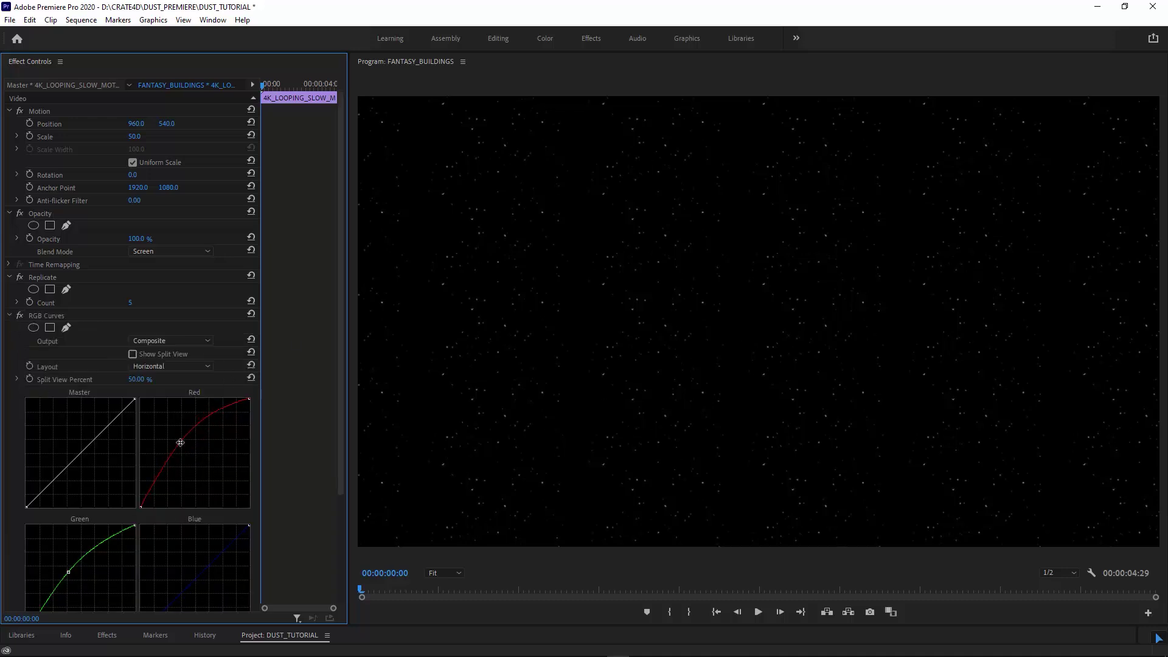
pyautogui.click(8, 316)
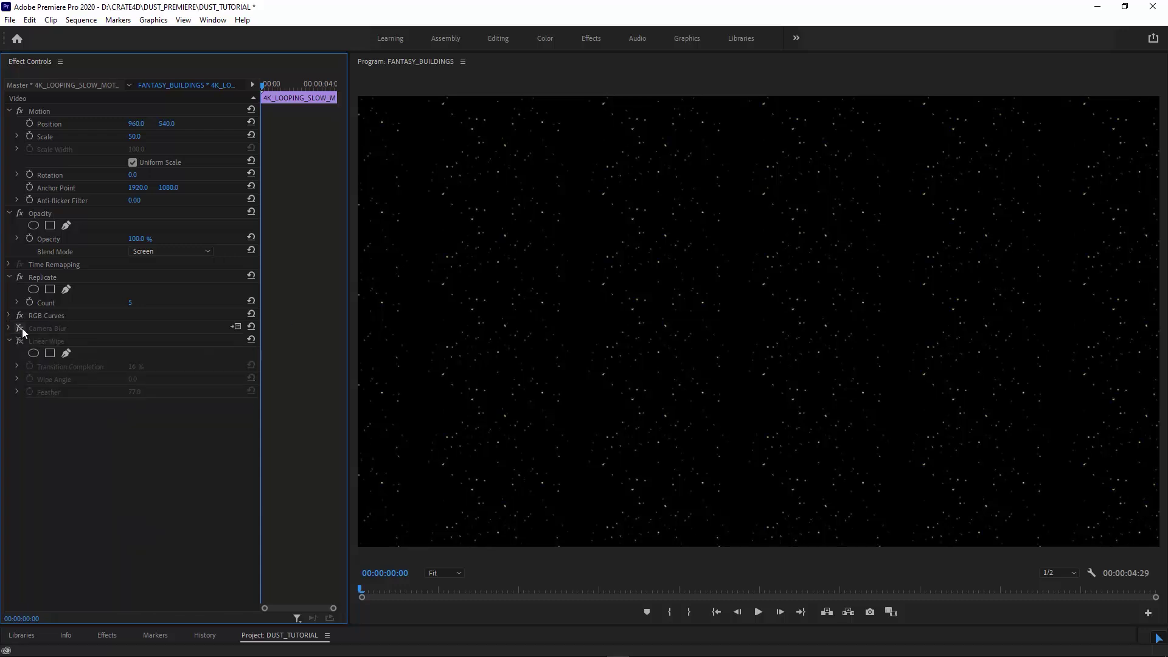
pyautogui.click(20, 342)
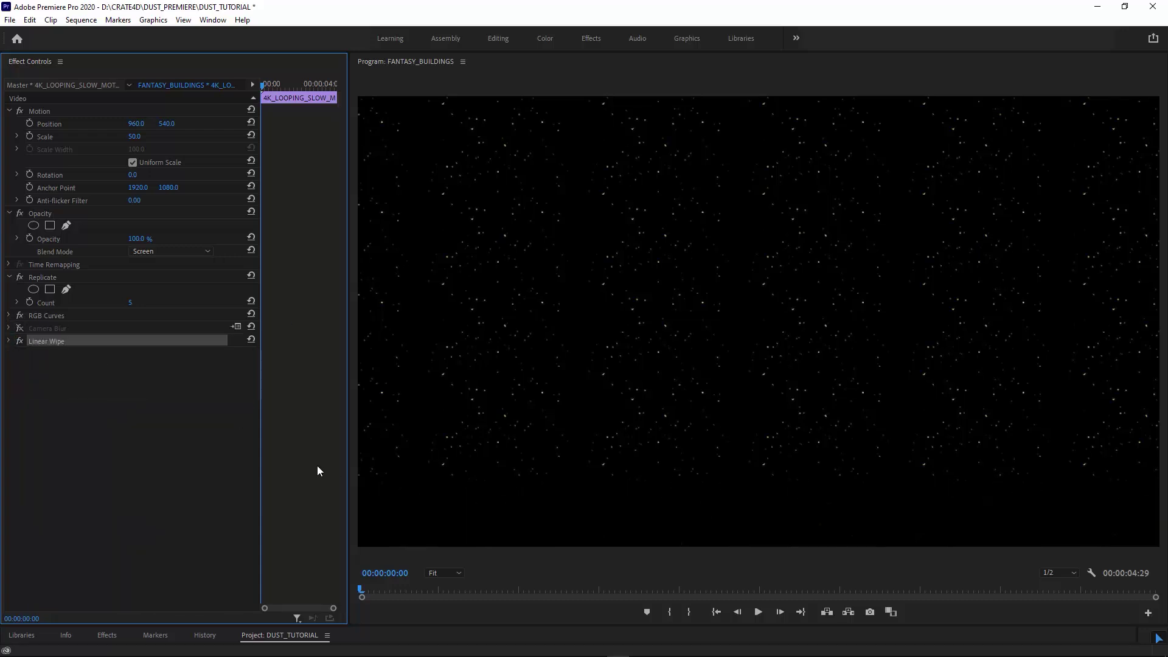
pyautogui.click(513, 542)
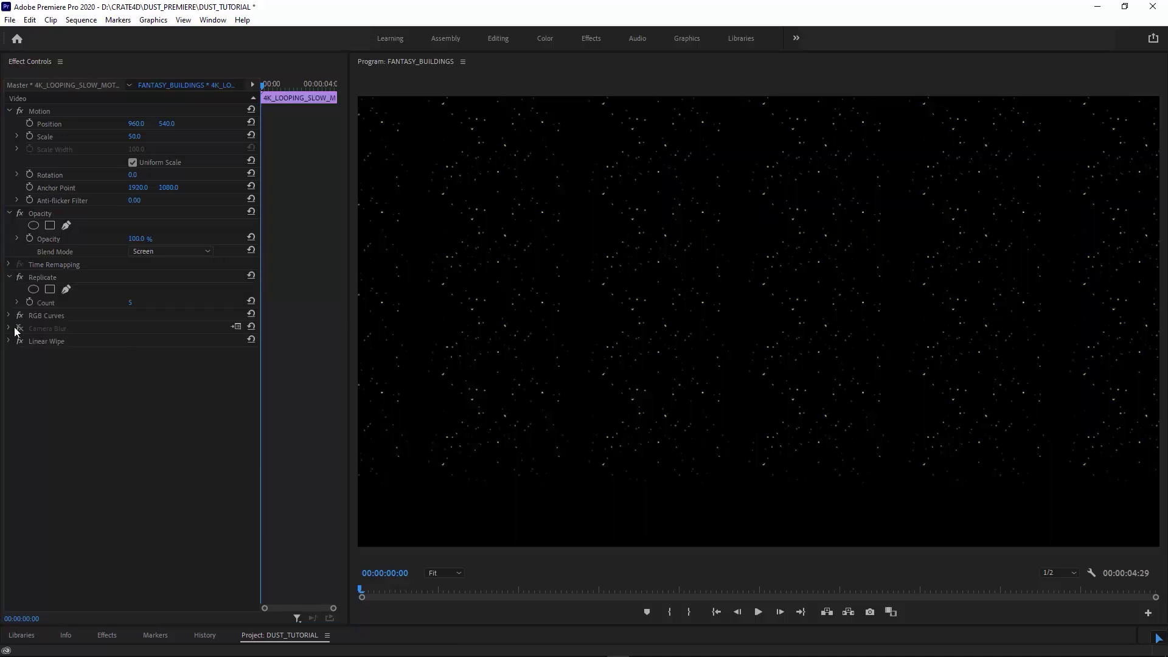
# Step: Switch on the Camera Blur fx toggle for the fantasy-buildings dust clip
pyautogui.click(22, 332)
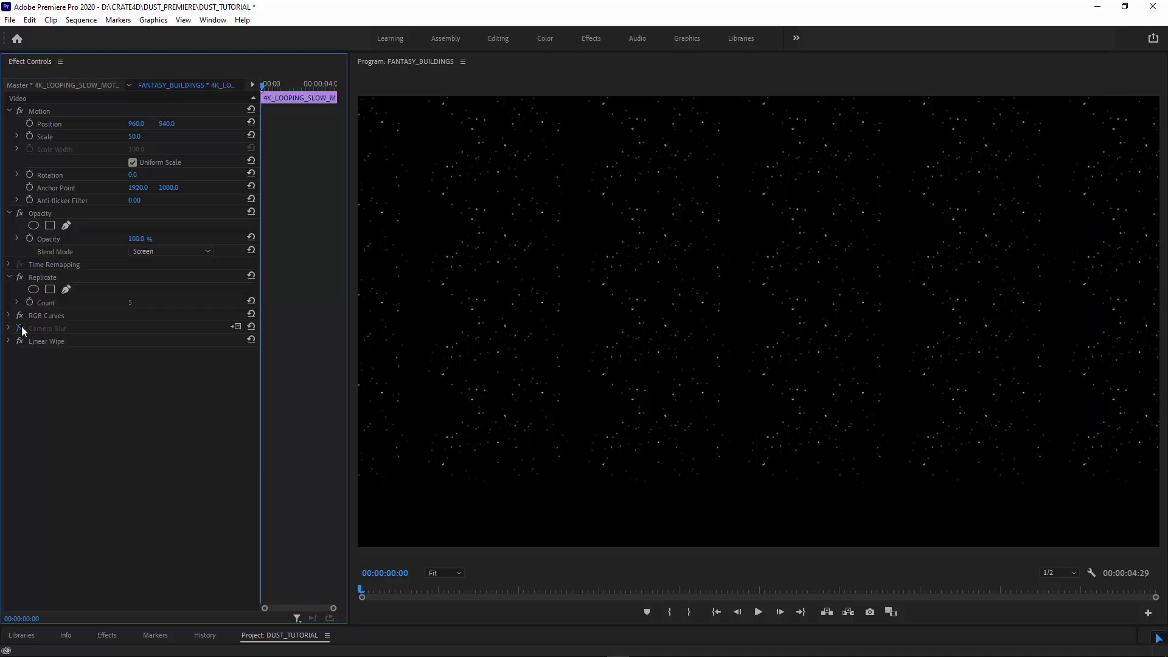